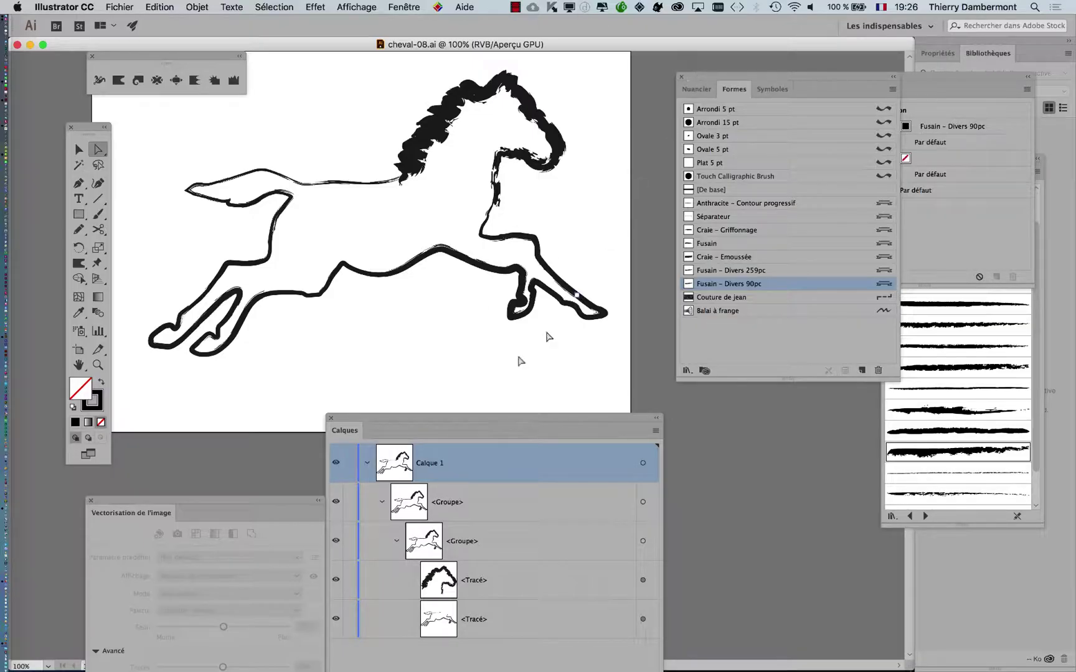
- Cut the horse's body path with Scissors where the belly meets the hind leg and where the tail meets the rump, leaving nothing selected
left_click_drag(703, 78, 768, 477)
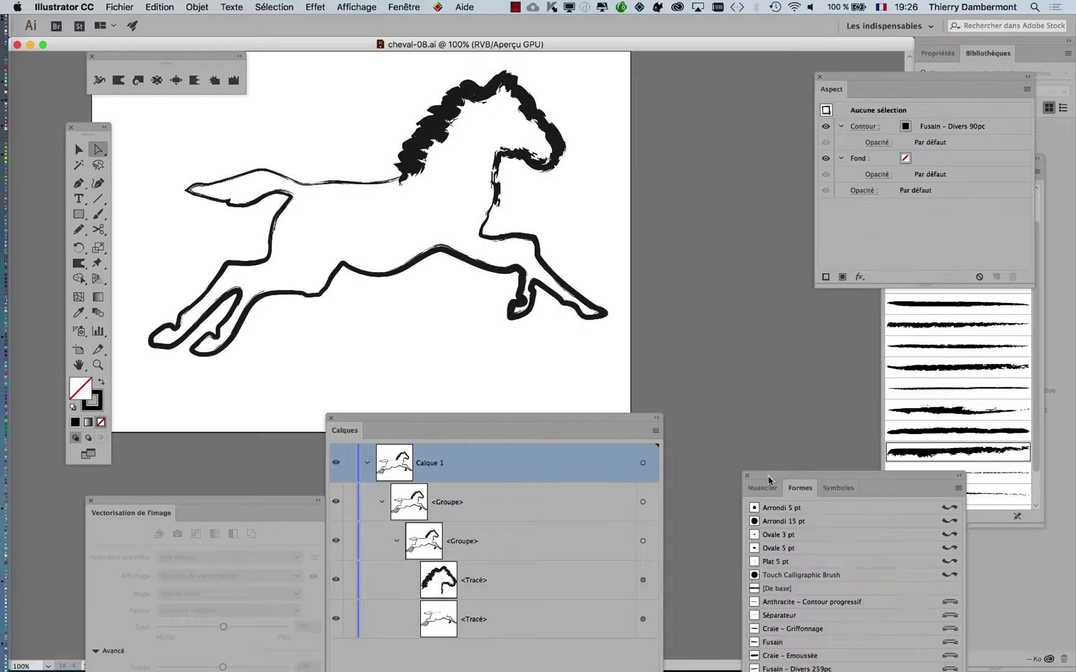
left_click_drag(490, 416, 797, 71)
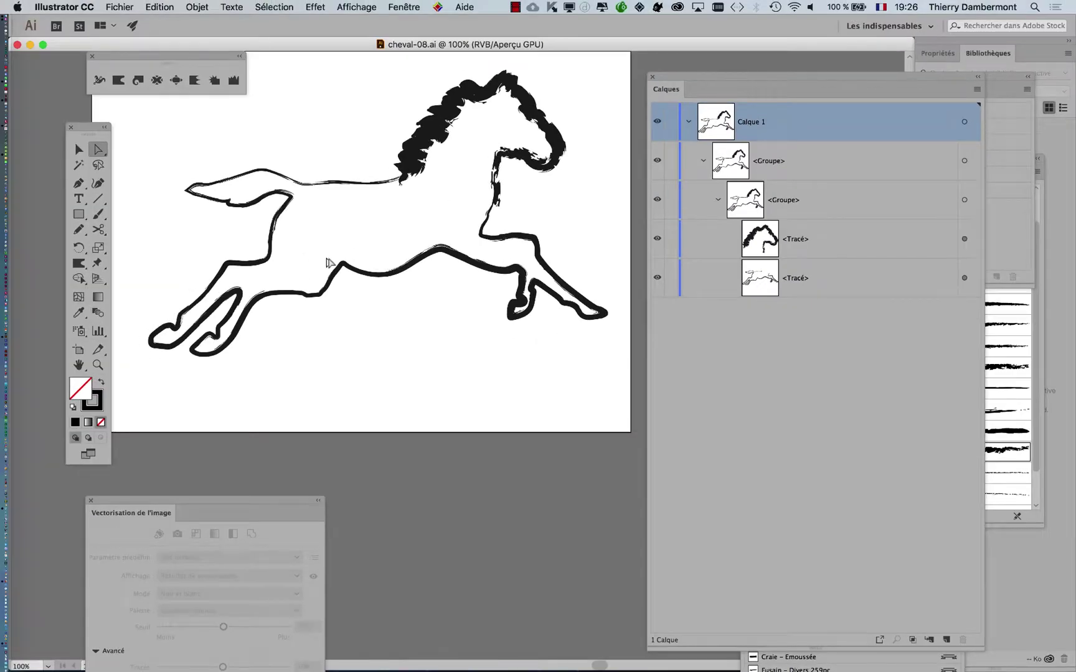
left_click(353, 269)
left_click(98, 230)
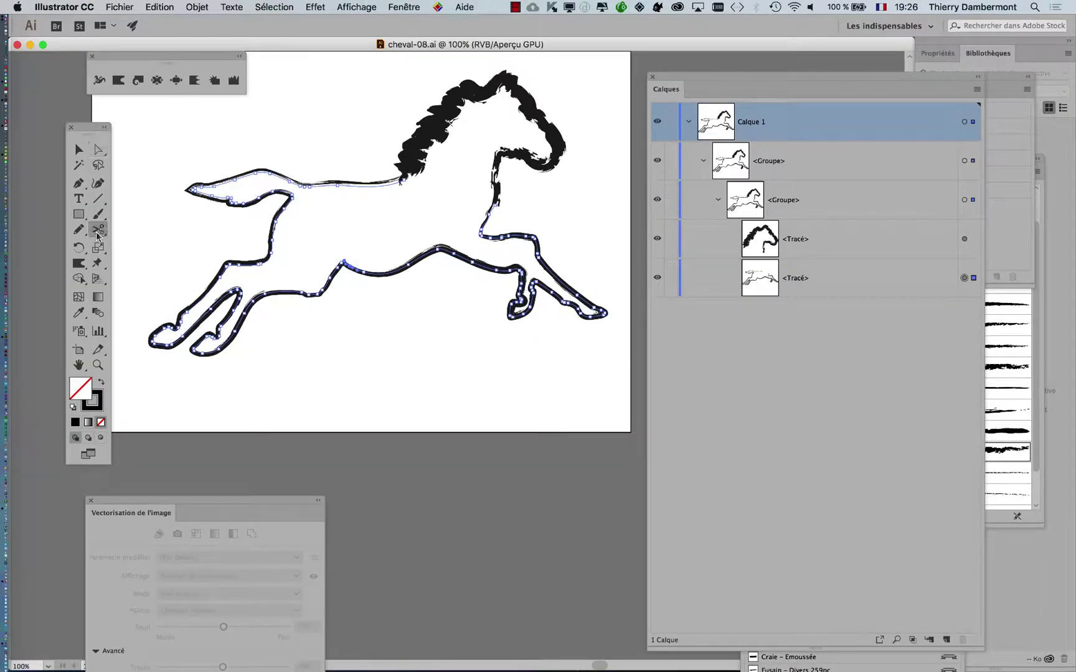
left_click(340, 262)
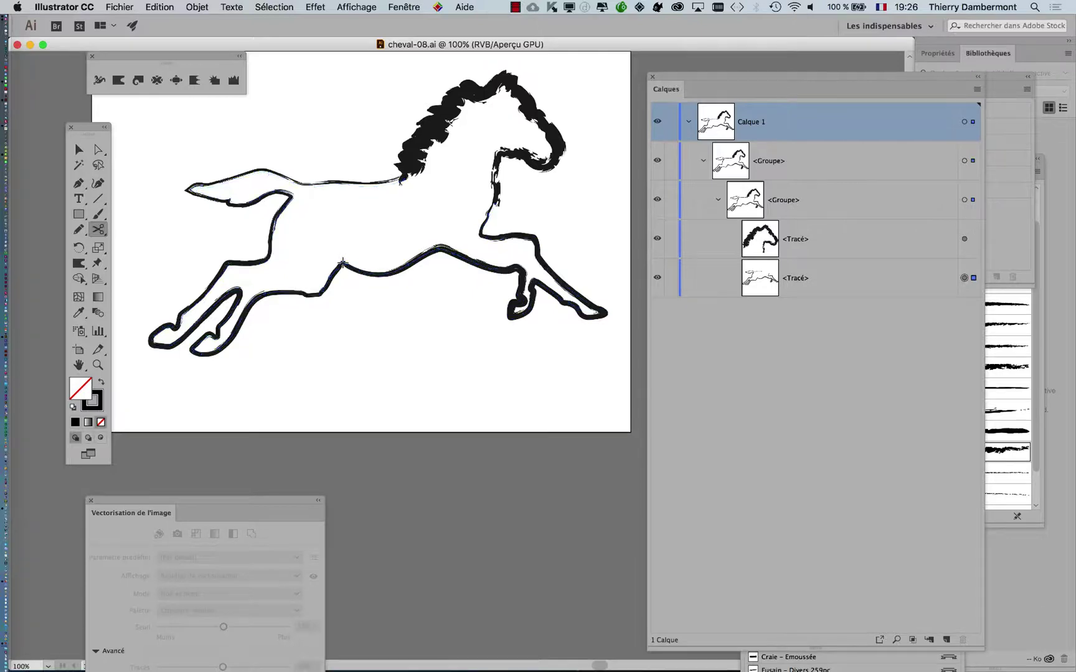
left_click(294, 197)
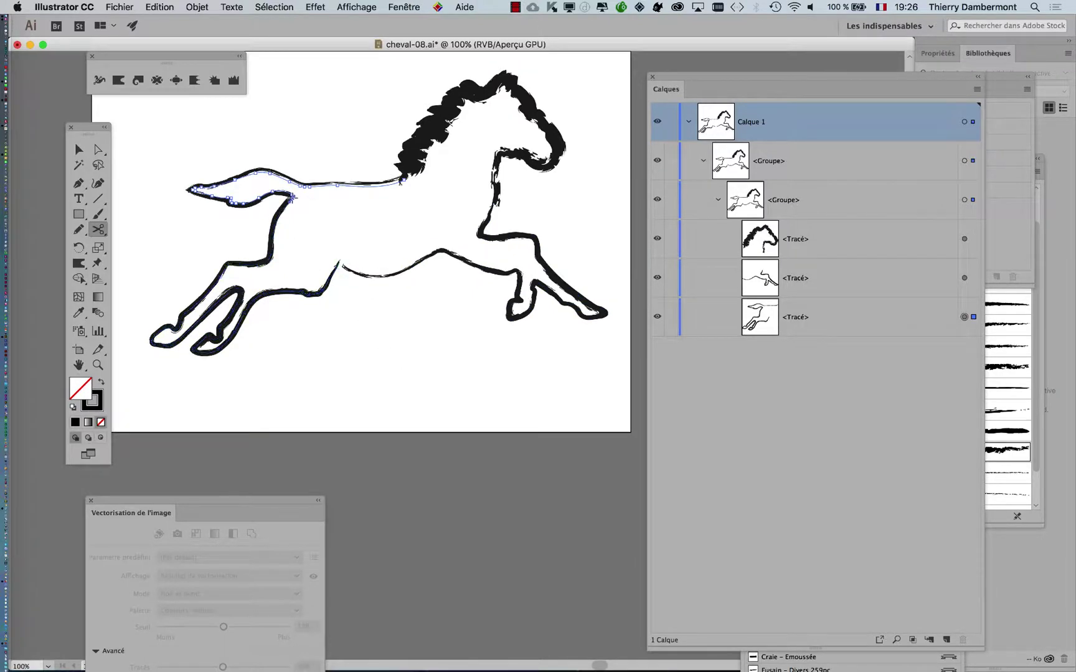
left_click(426, 372, "super")
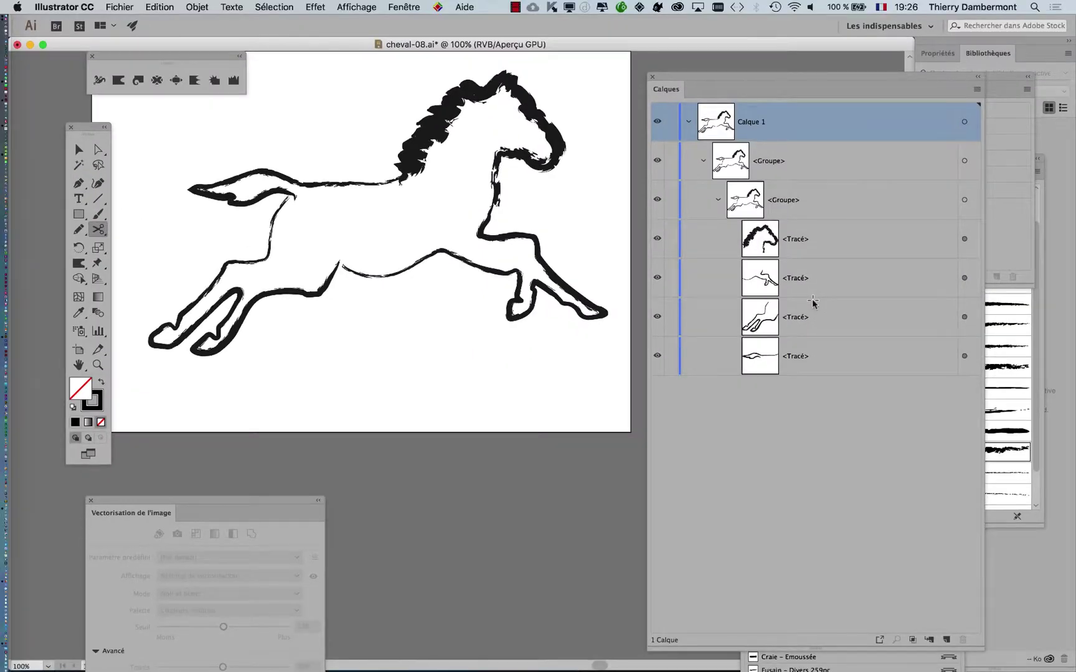
- Collapse and lock the layer Calque 1, and shrink the Calques panel to a compact size
left_click(689, 122)
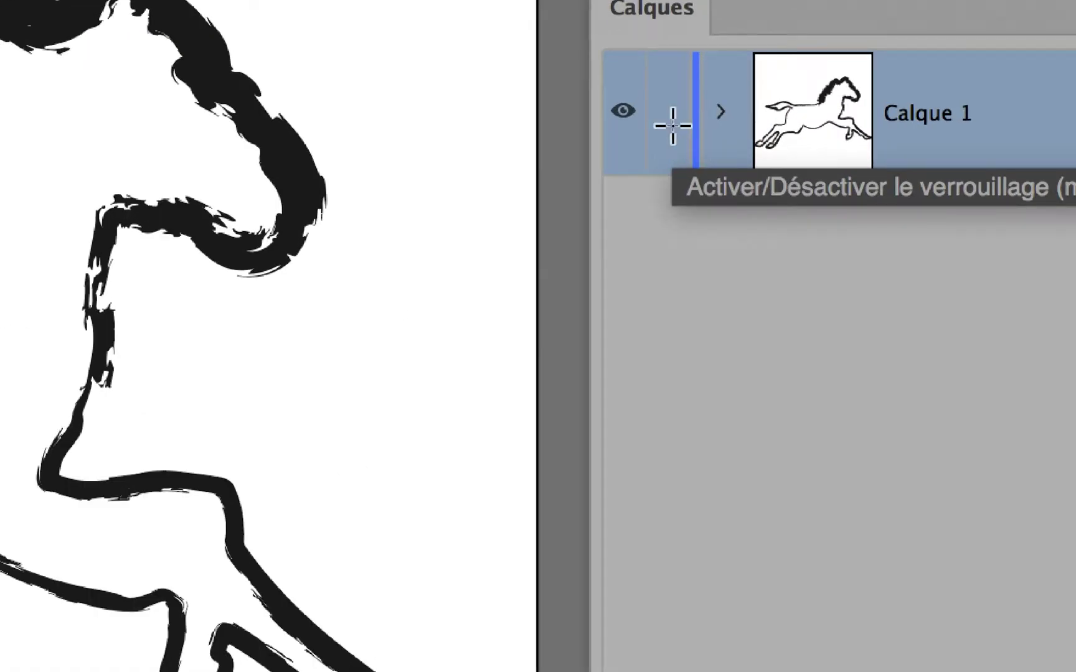
left_click(672, 125)
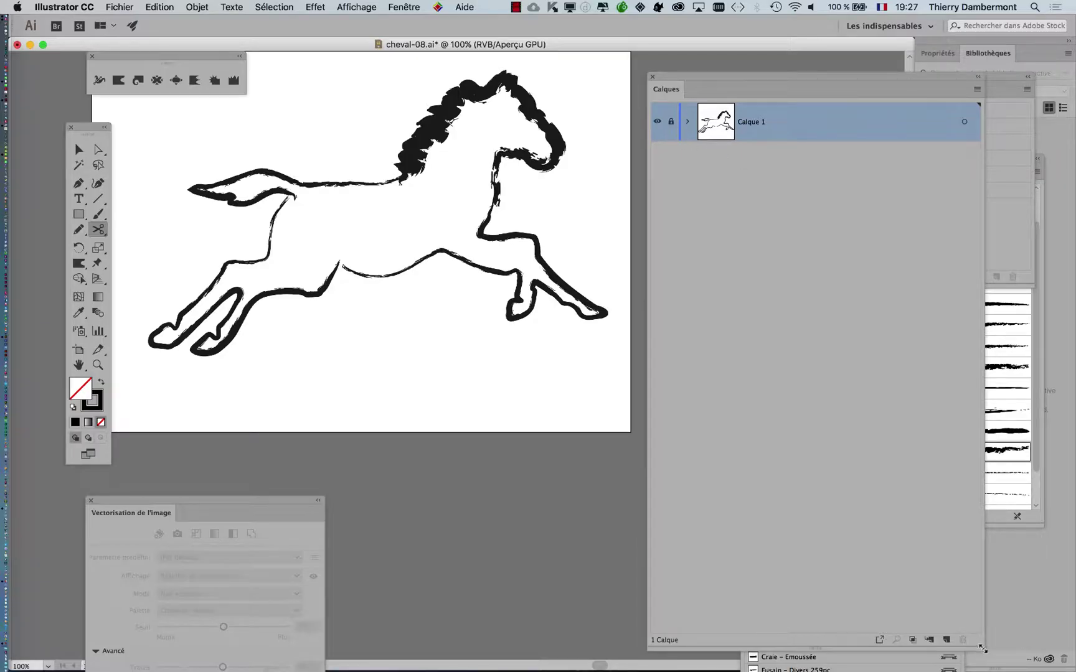
left_click_drag(982, 649, 920, 286)
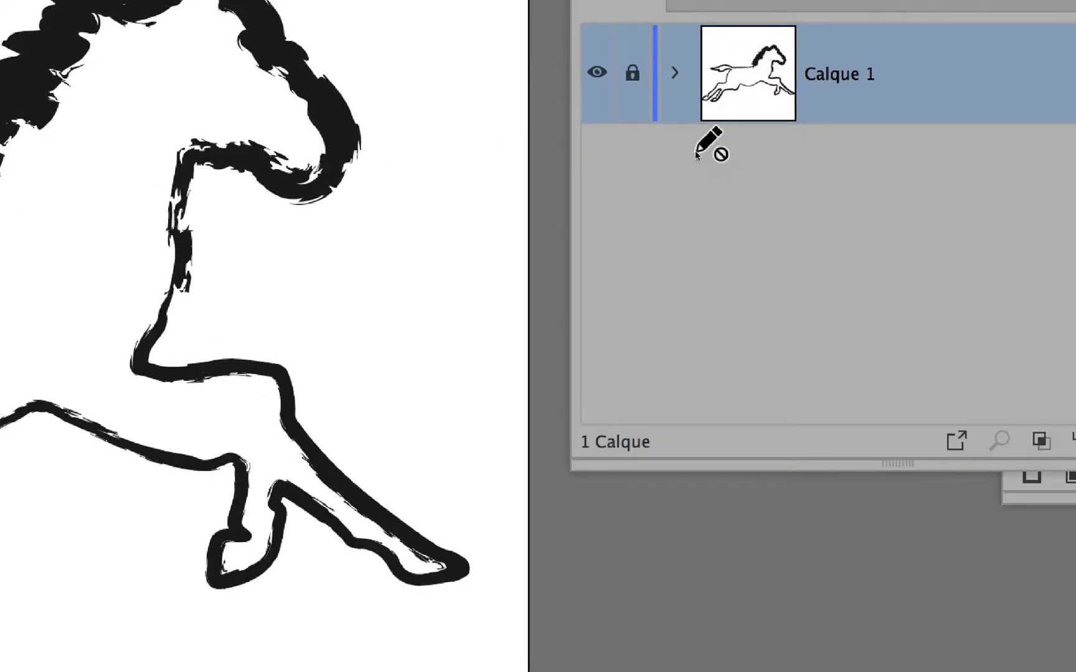
left_click(685, 119)
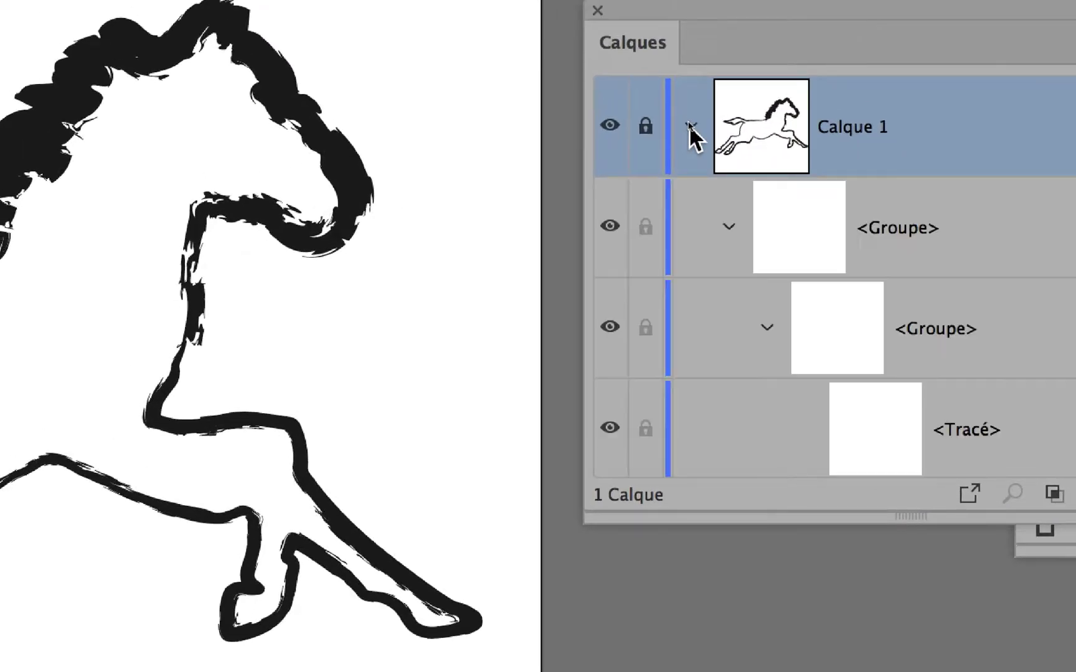
left_click(685, 119)
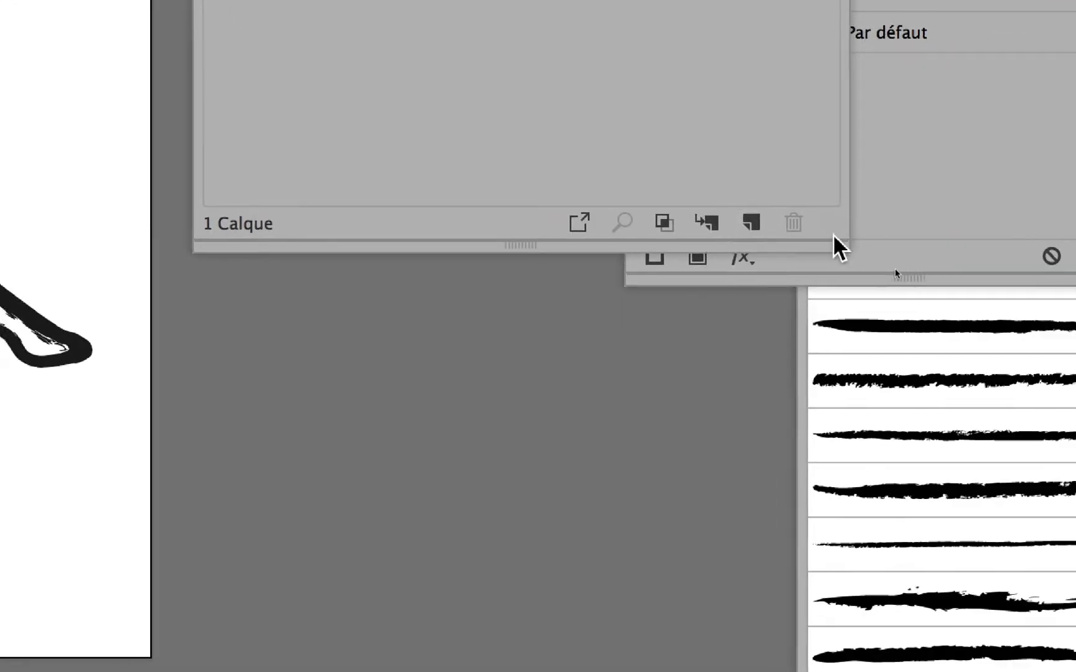
- Add a new layer and place it beneath Calque 1
left_click(820, 235)
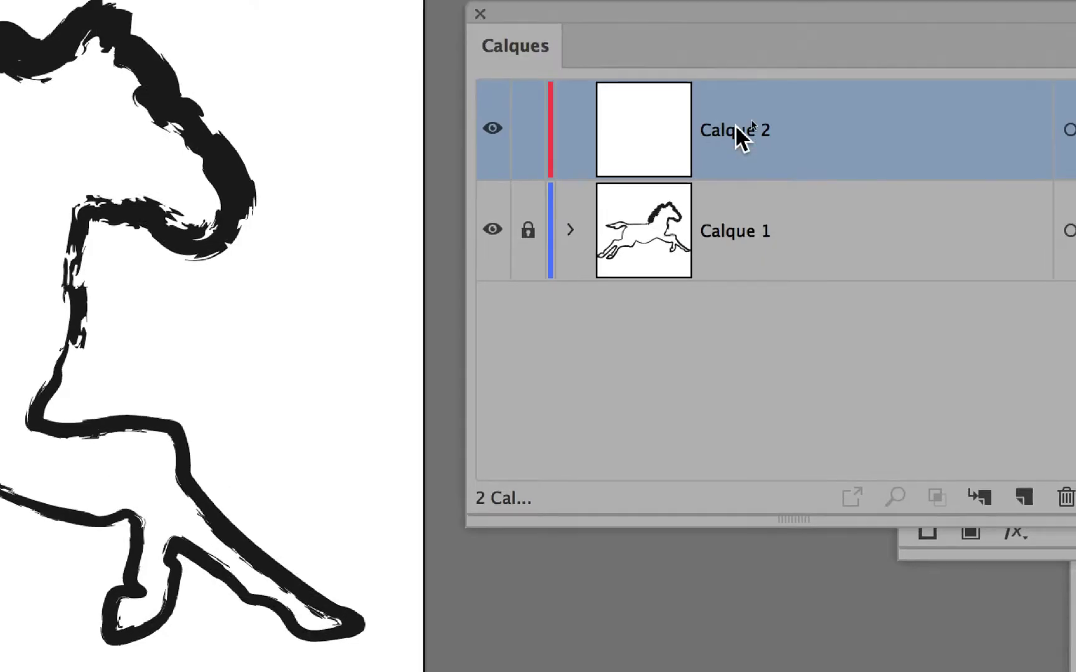
mouse_move(740, 164)
left_mouse_down()
mouse_move(747, 265)
mouse_move(739, 166)
left_mouse_up()
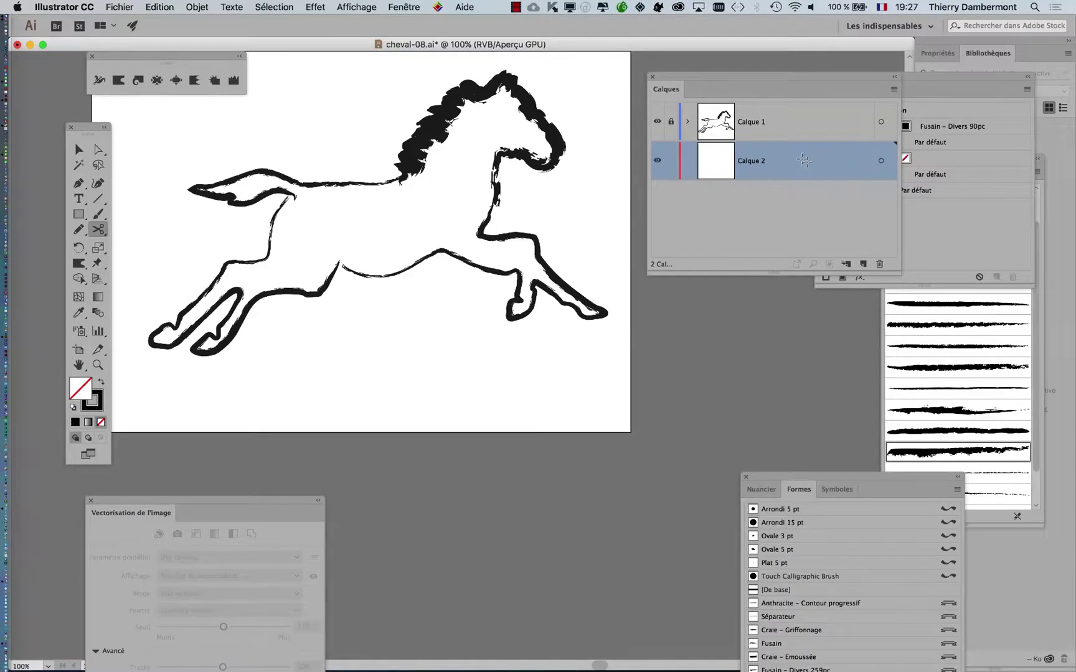
left_click_drag(898, 272, 836, 288)
- Open the recent file cheval-05.ai and target the horse's single outline path
left_click(130, 7)
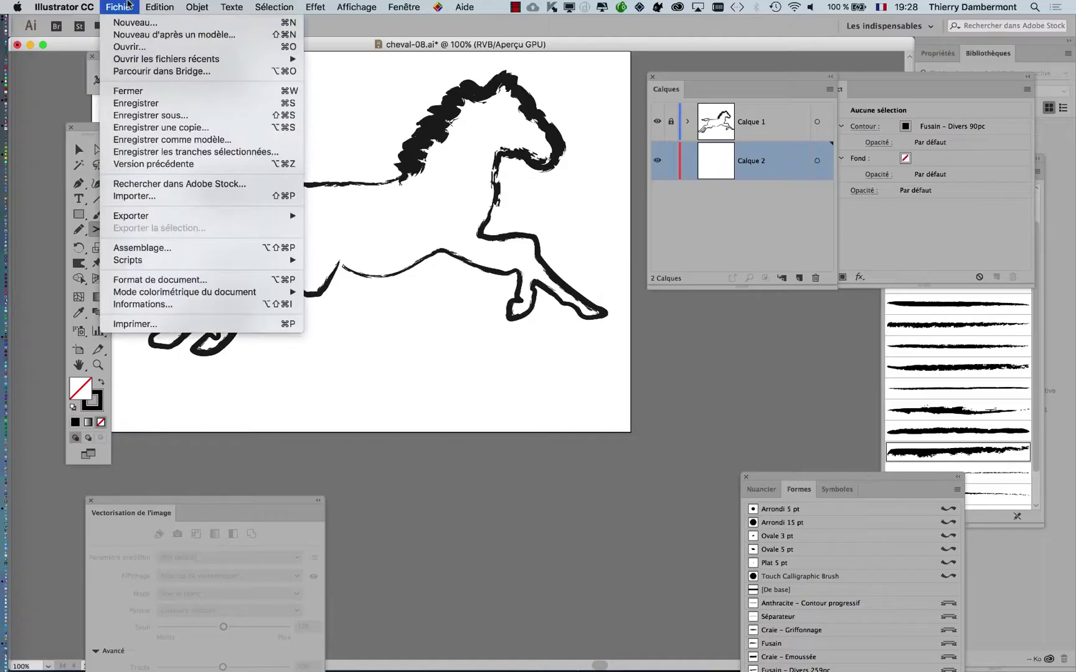
mouse_move(145, 59)
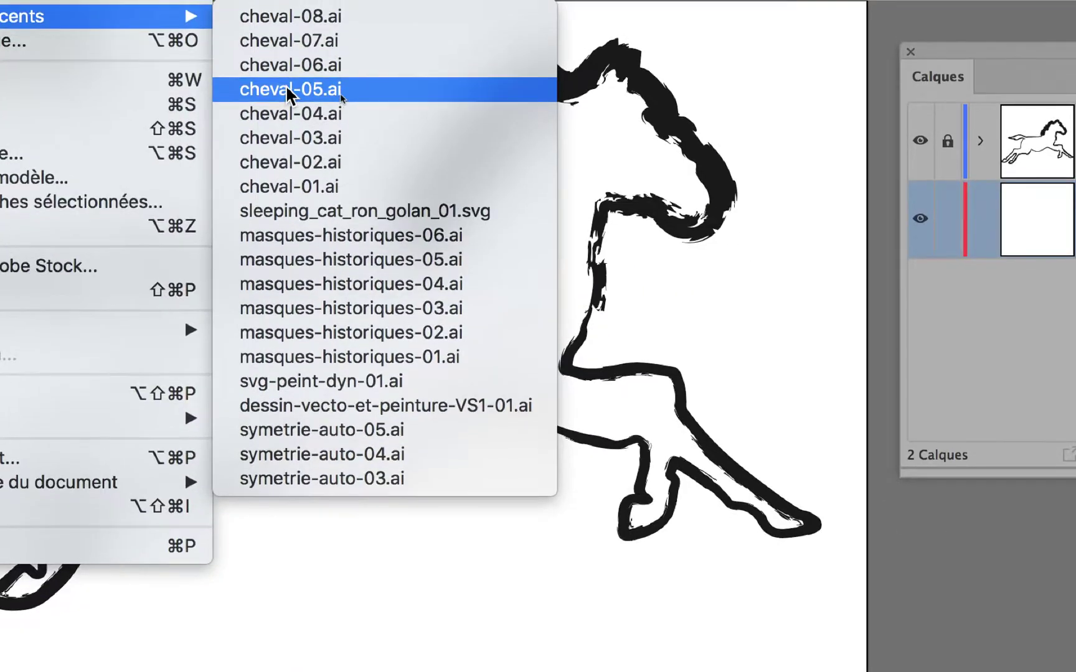
left_click(285, 131)
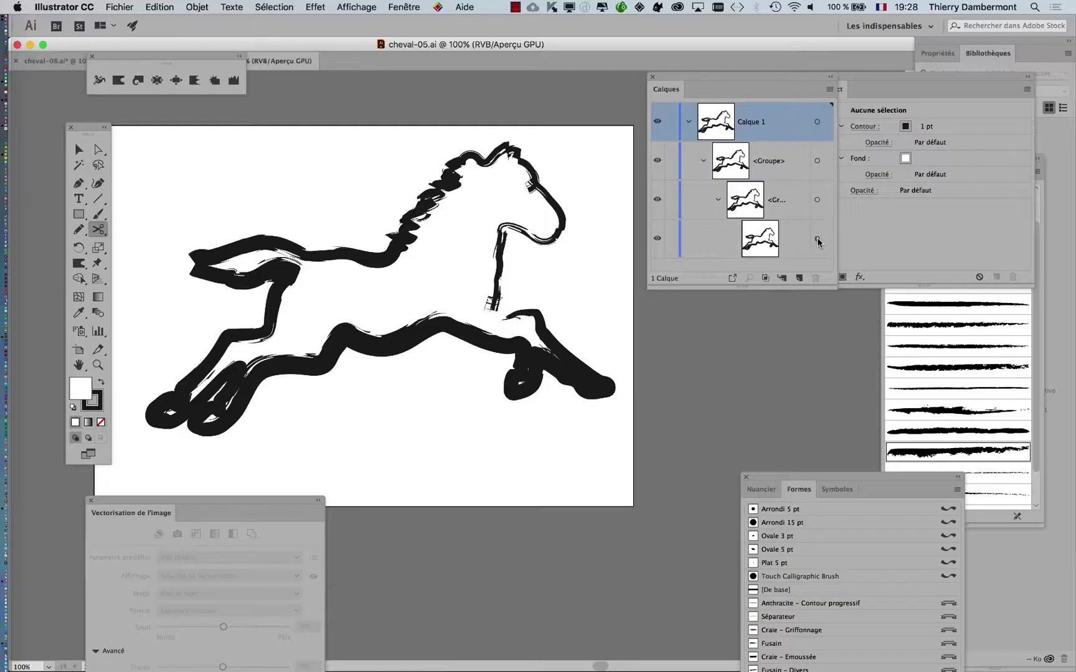
left_click(817, 240)
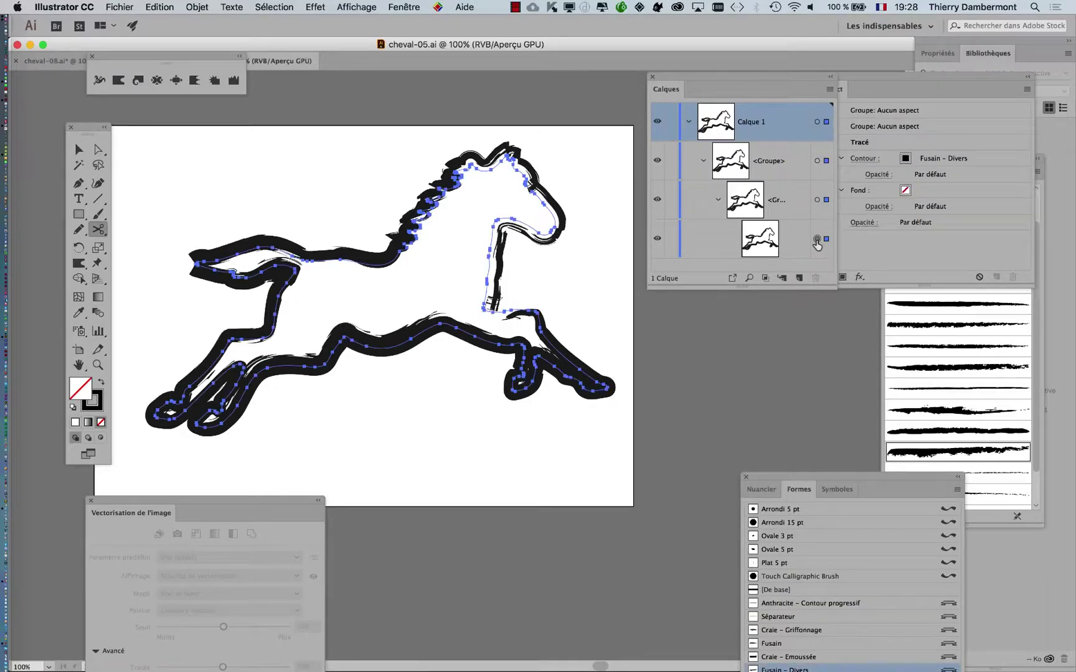
left_click_drag(190, 59, 232, 109)
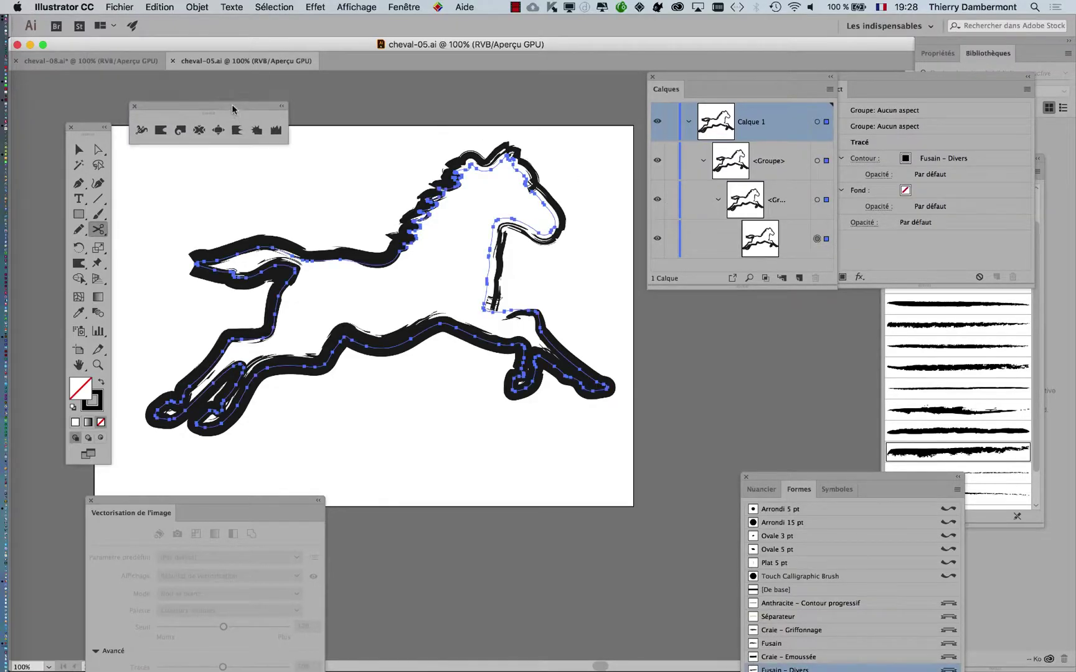
- Compare the horse drawings in cheval-08.ai and cheval-05.ai, ending in cheval-05.ai with the horse path targeted
left_click(89, 62)
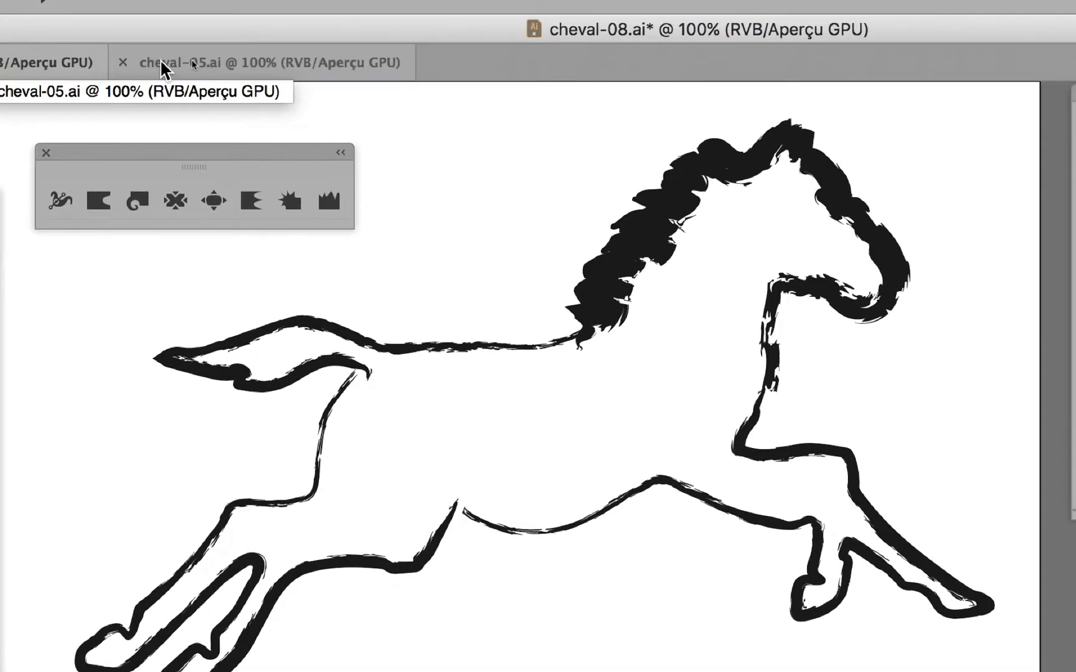
left_click(167, 59)
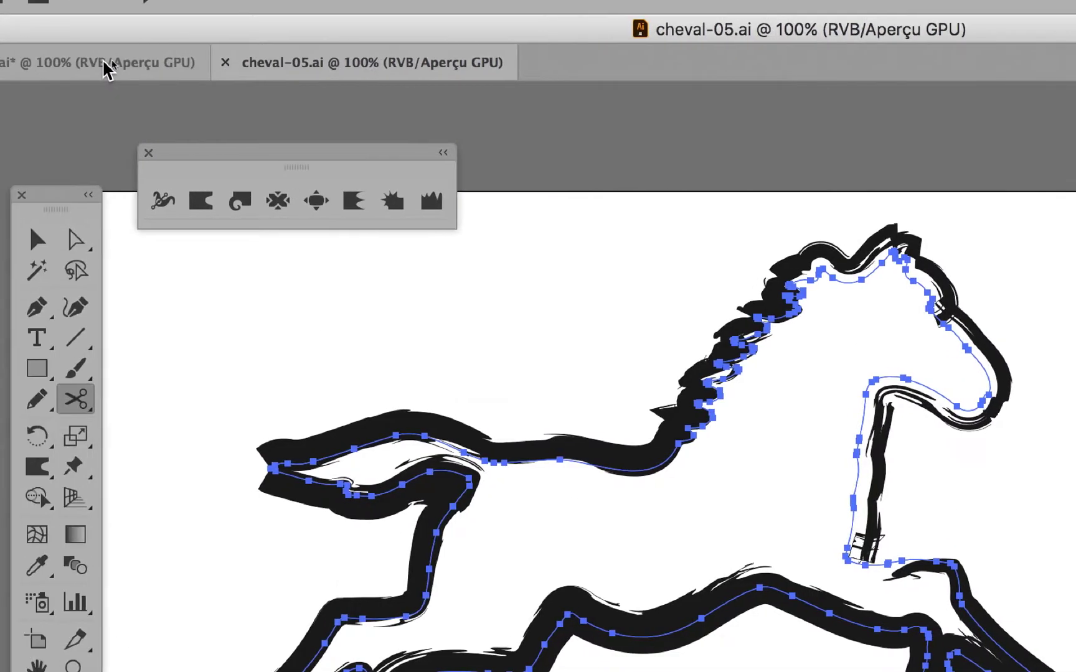
left_click(105, 65)
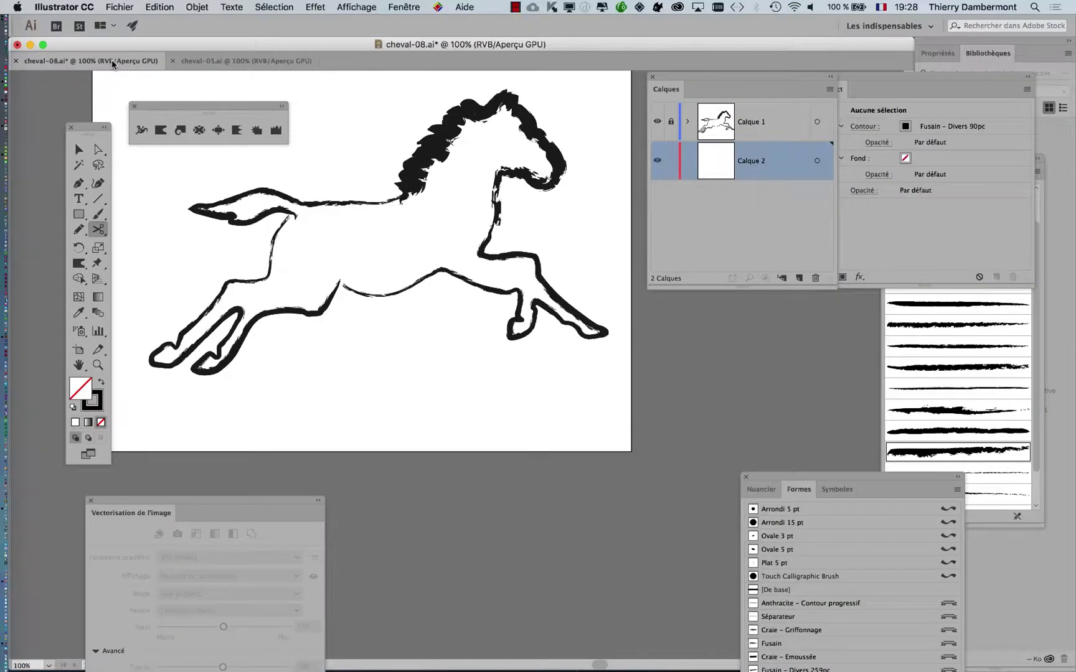
left_click(302, 61)
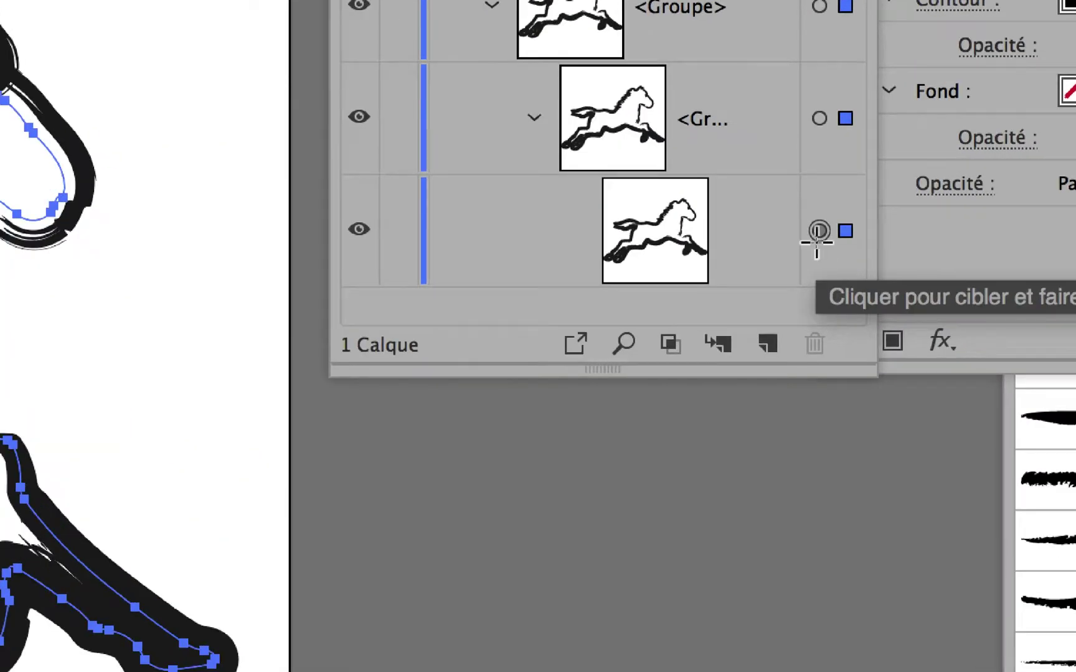
left_click(819, 232)
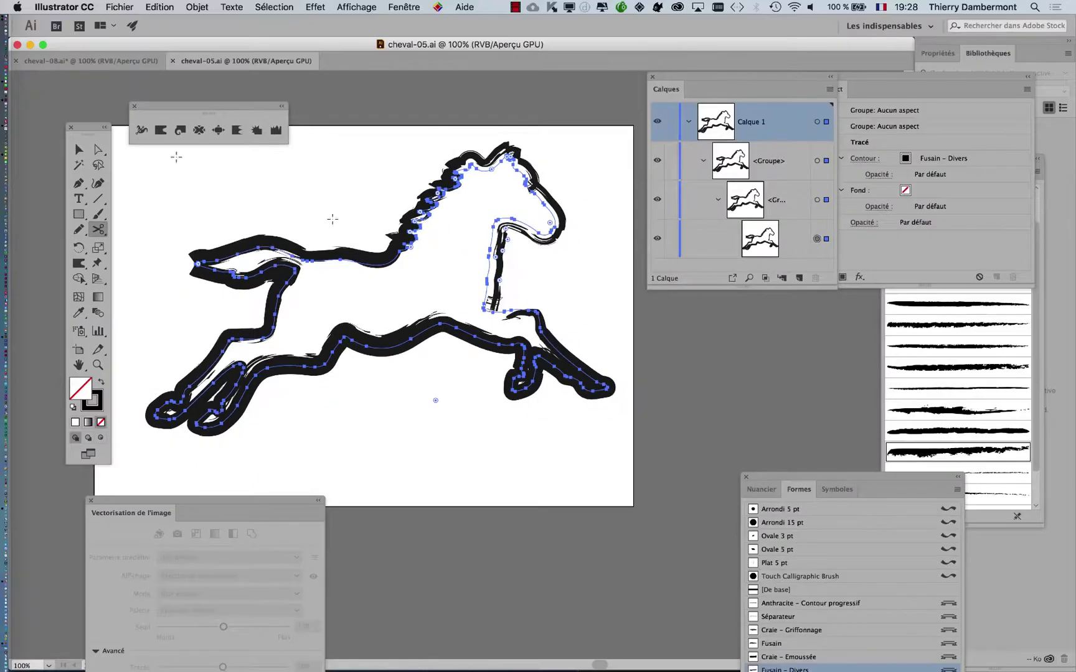
- Switch to the Selection tool and reposition the Aspect panel and the Artistiques_CraieFusainCrayon brush library around the Calques panel
left_click(79, 150)
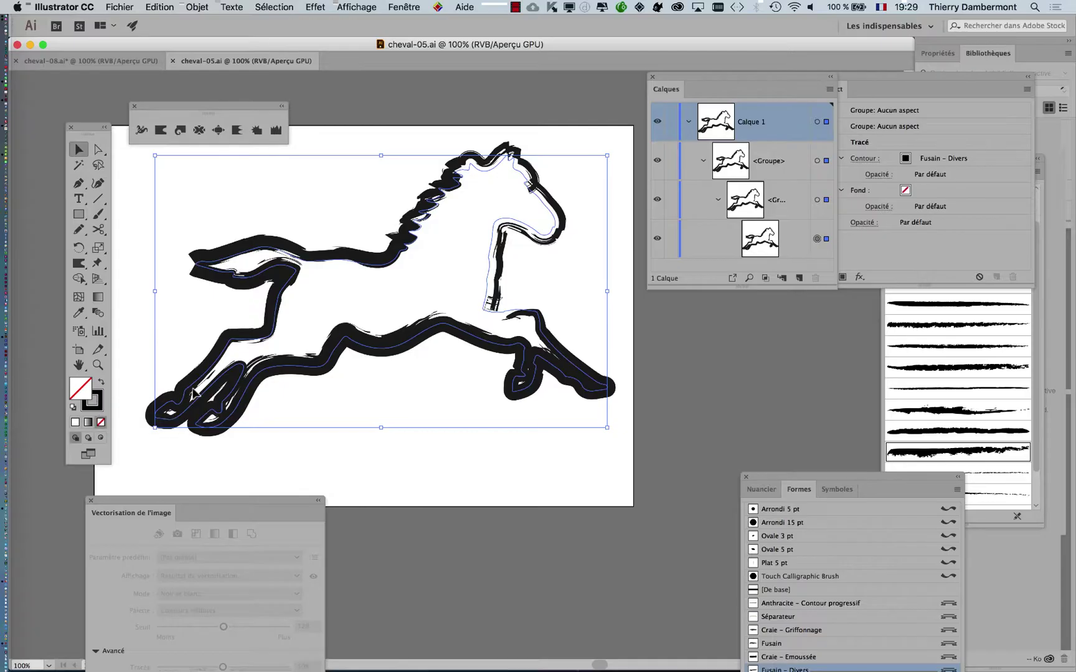
left_click(951, 86)
left_click_drag(974, 92, 756, 348)
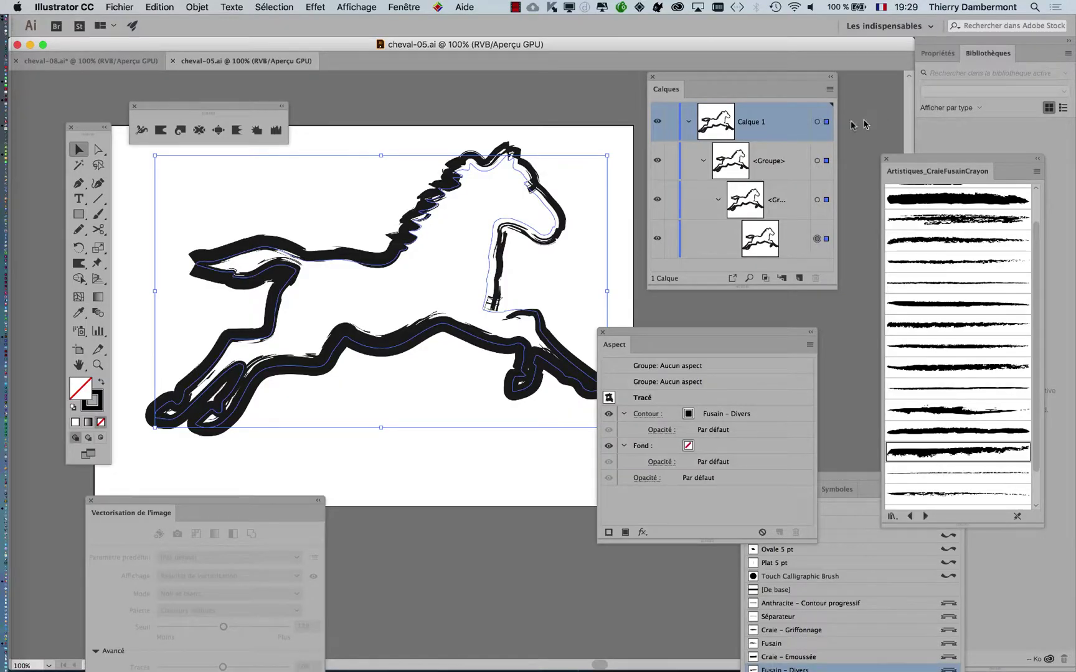
left_click_drag(927, 160, 877, 116)
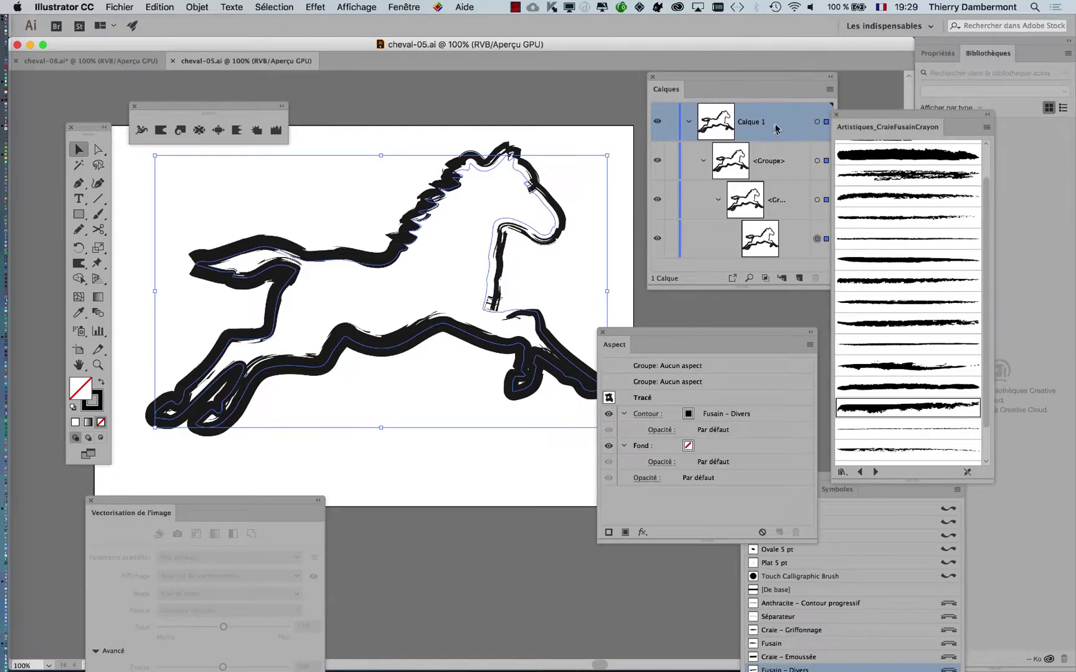
- Bring the Formes panel to the front, highlight the Arrondi 15 pt brush and move the panel clear of the artwork
left_click(410, 7)
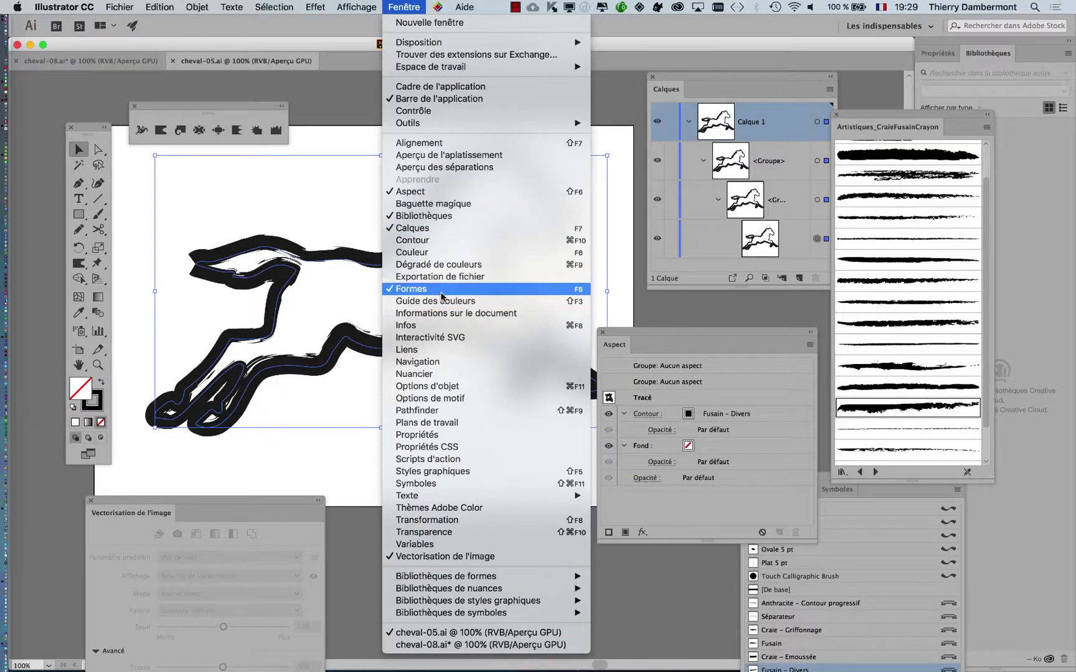
left_click(824, 475)
left_click_drag(825, 475, 601, 126)
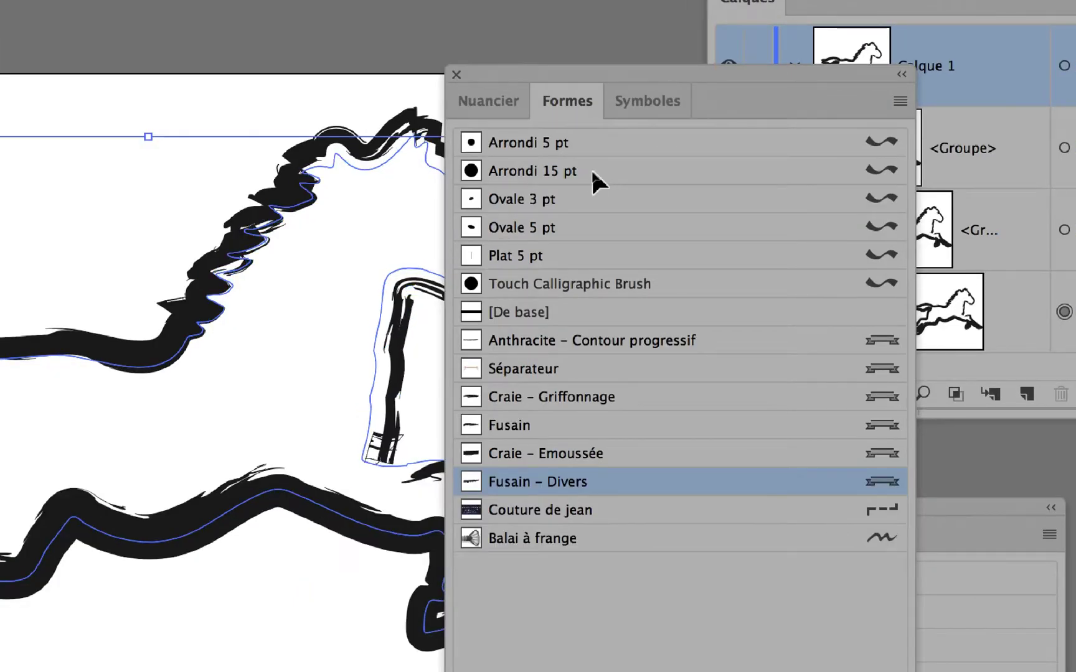
left_click(592, 173)
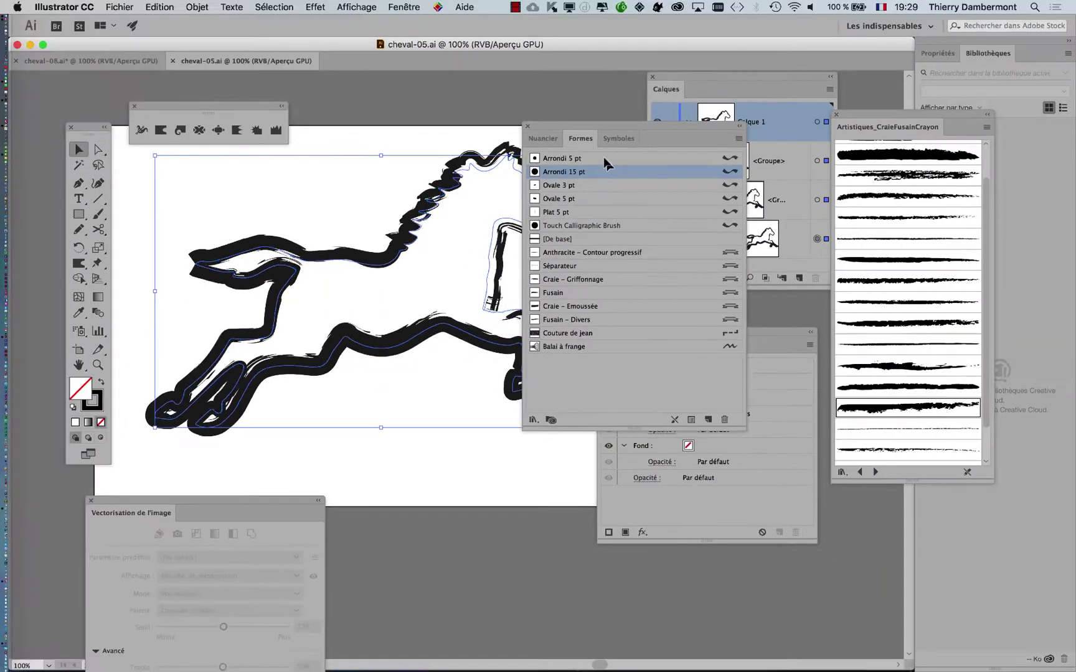
mouse_move(595, 126)
left_mouse_down()
mouse_move(791, 310)
mouse_move(864, 461)
mouse_move(862, 431)
left_mouse_up()
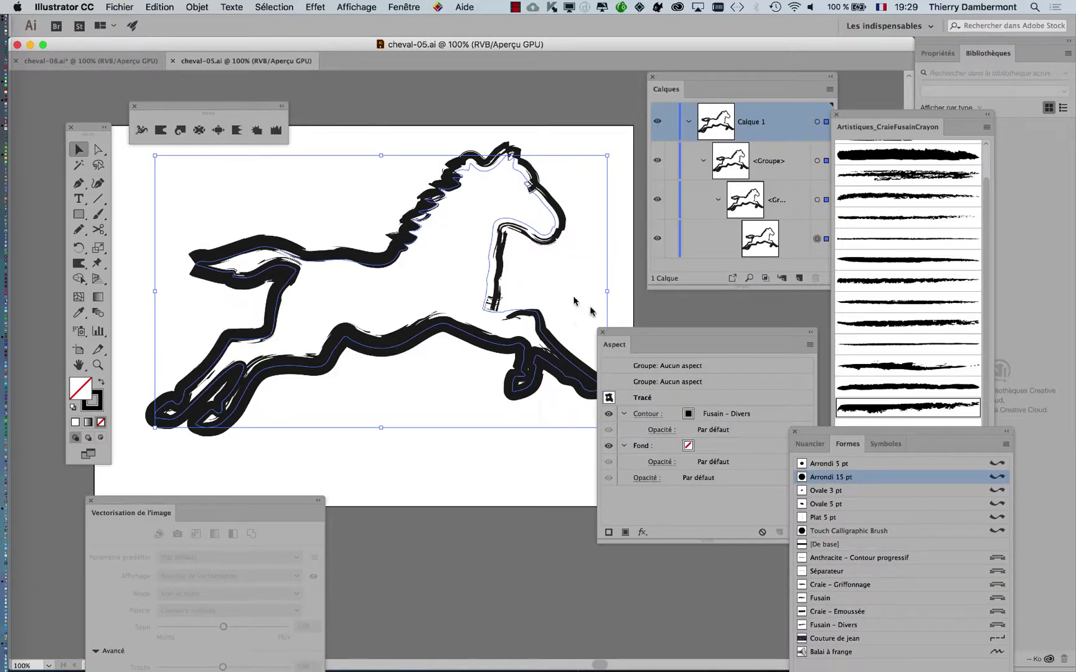
- Reduce the selected horse path to its basic appearance (Réduire à l'aspect de base) and close the Aspect panel
left_click(632, 336)
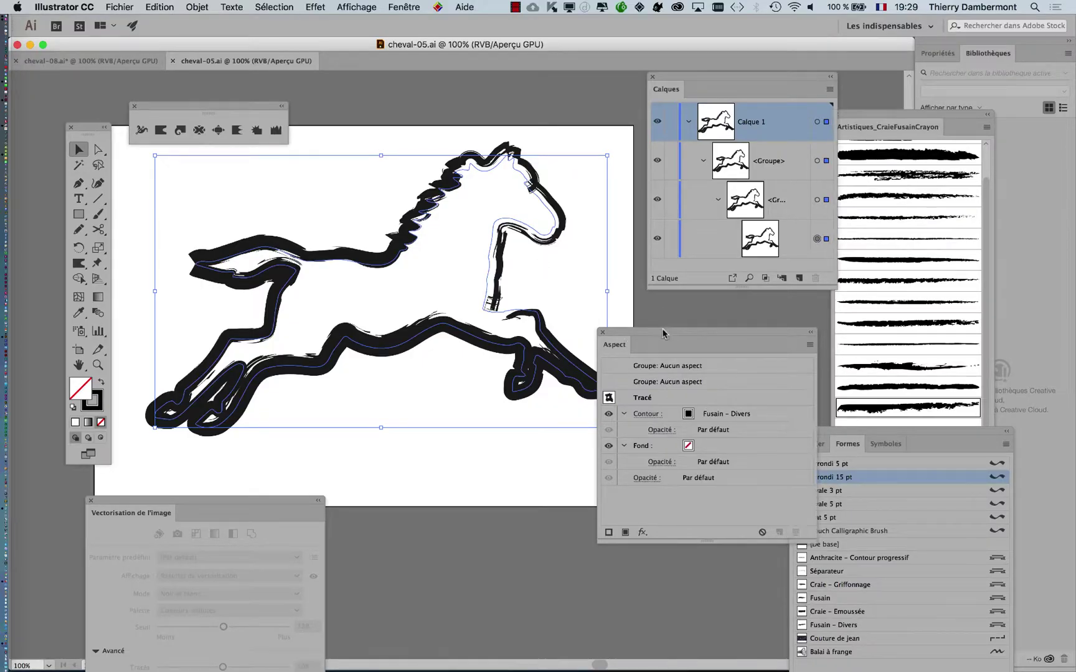
left_click_drag(663, 330, 475, 97)
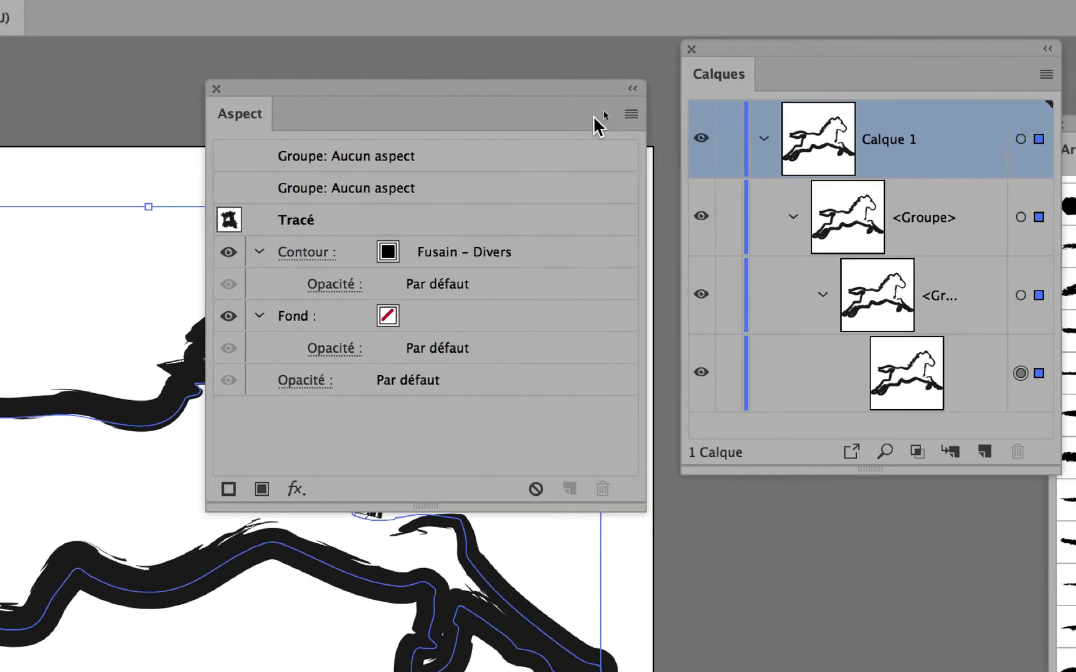
left_click(597, 120)
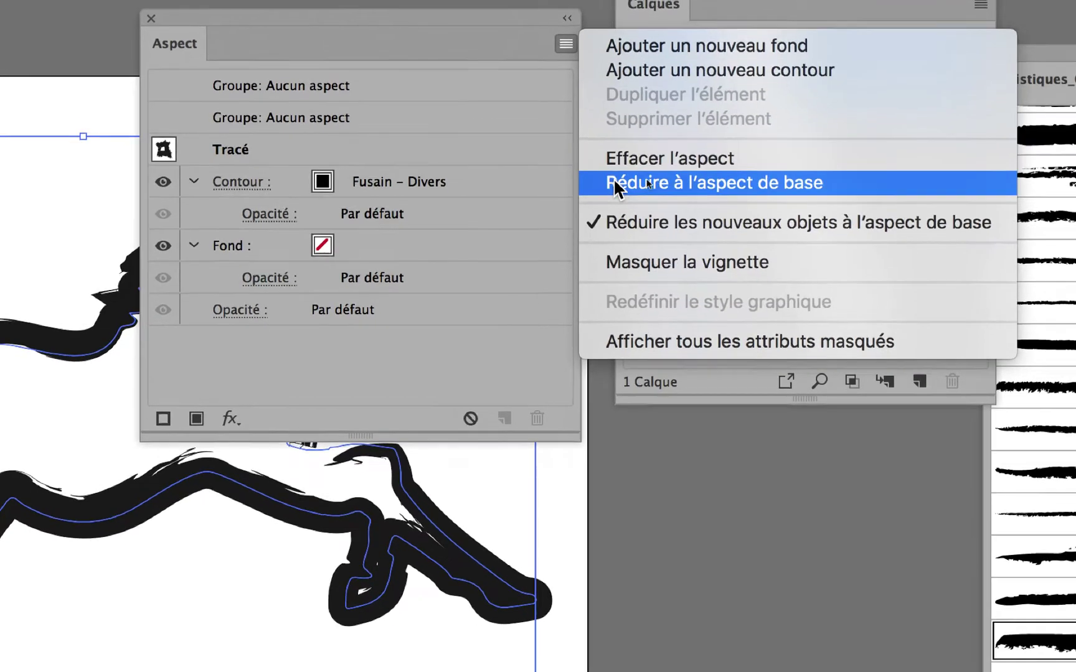
left_click(615, 192)
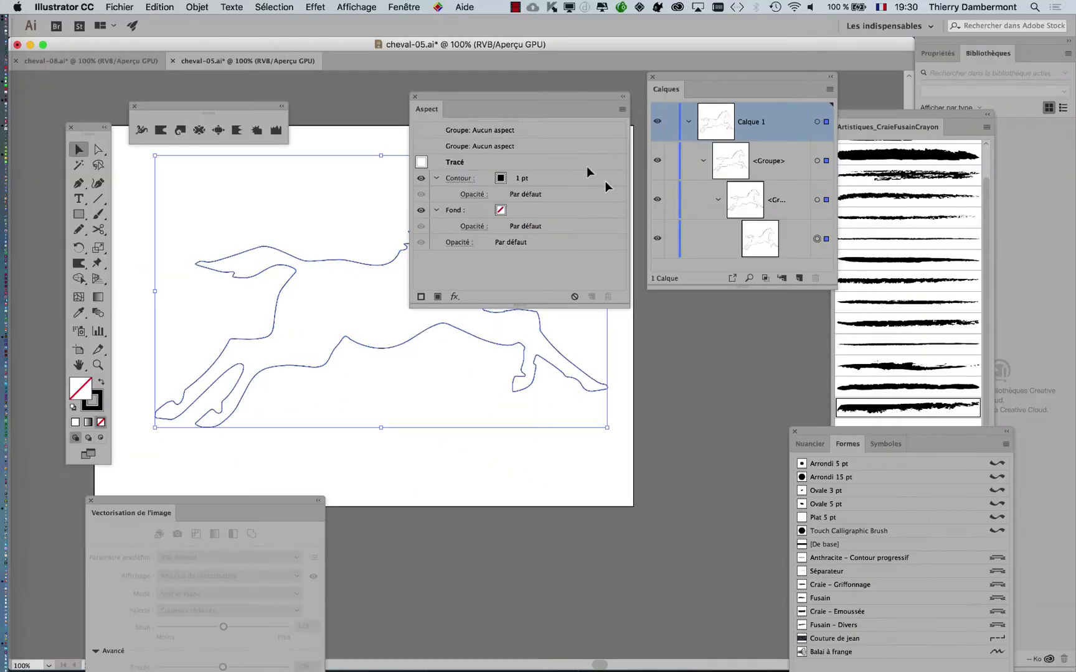
left_click(415, 98)
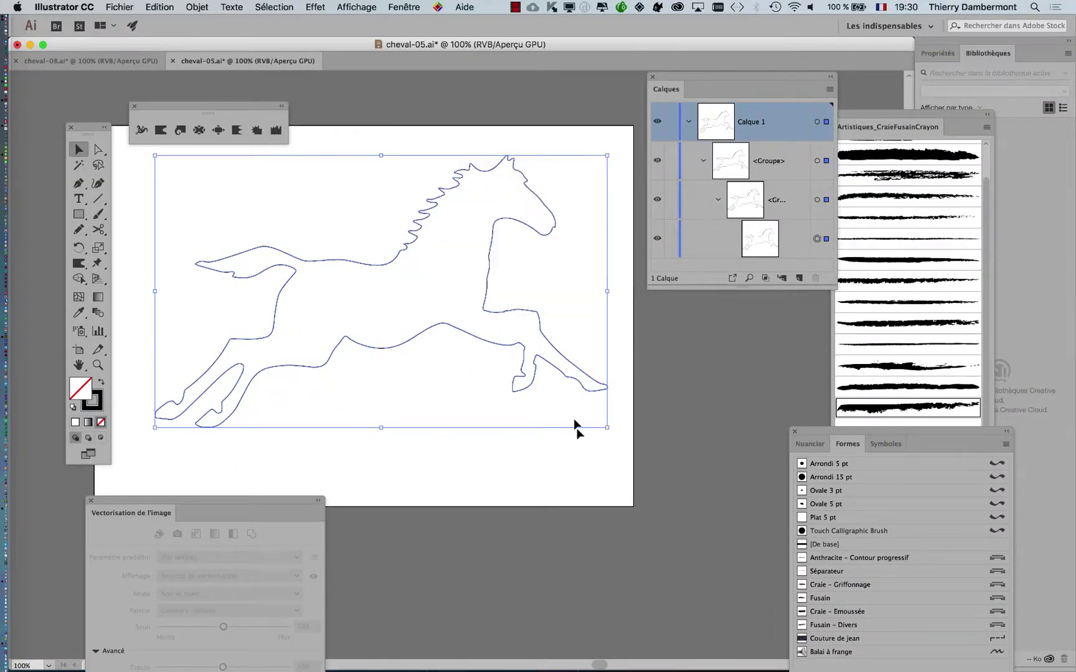
scroll(513, 274, "up", 2)
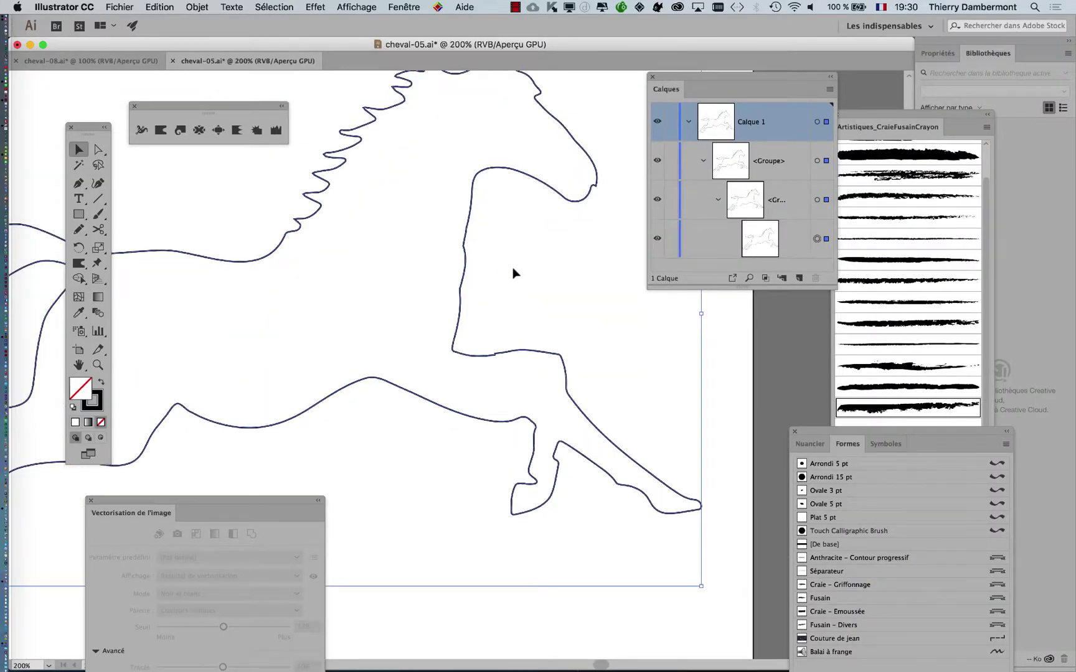
scroll(514, 274, "down", 2)
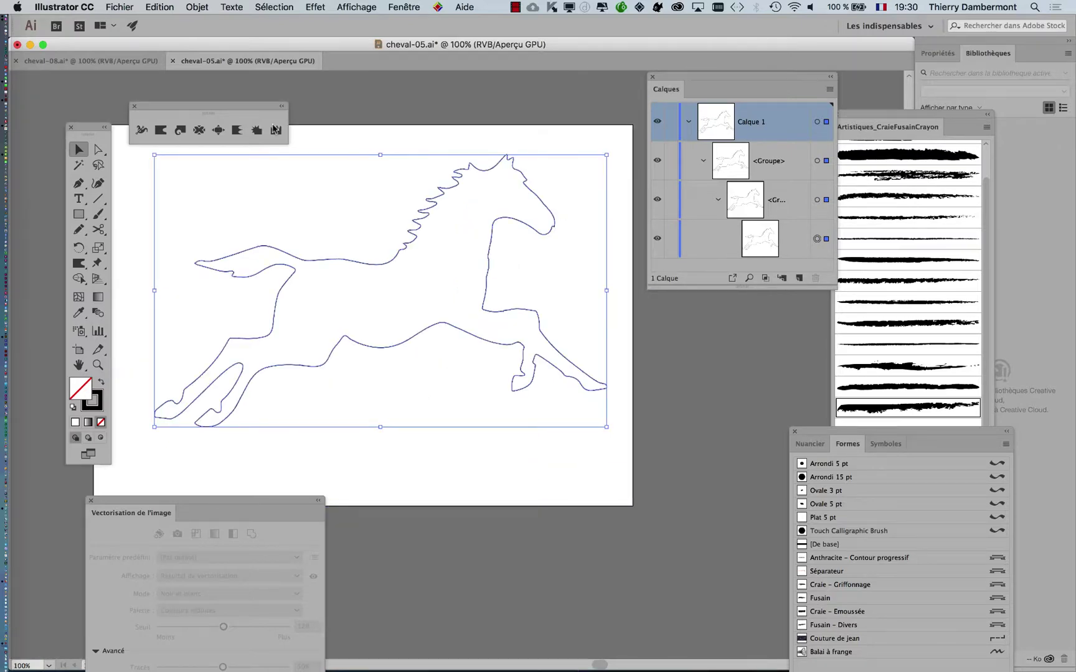
left_click(121, 62)
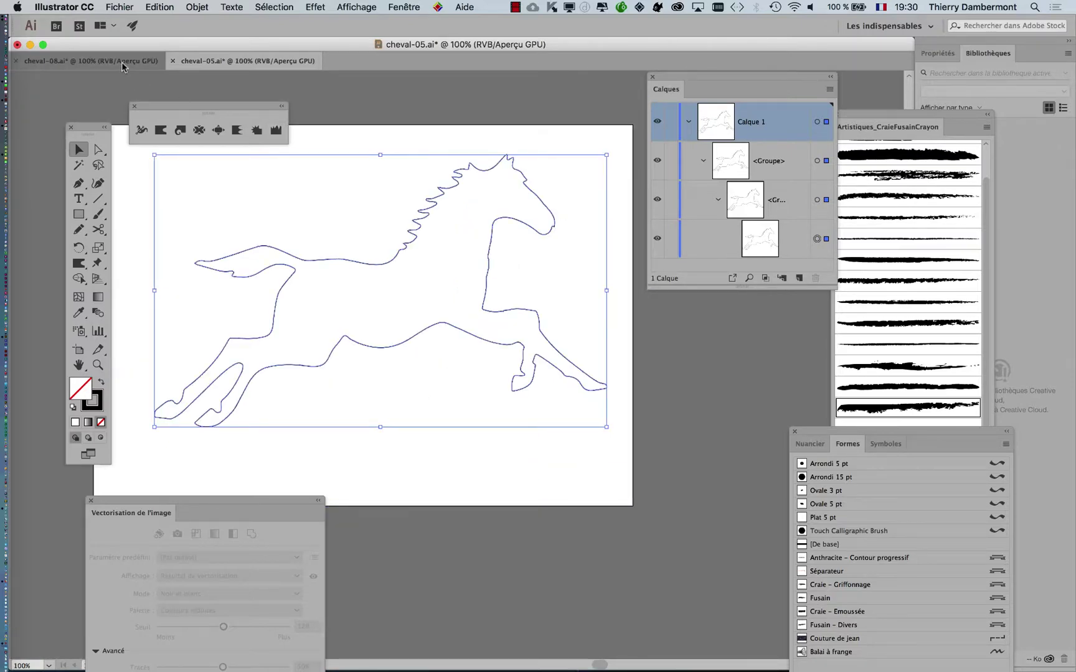
left_click(235, 62)
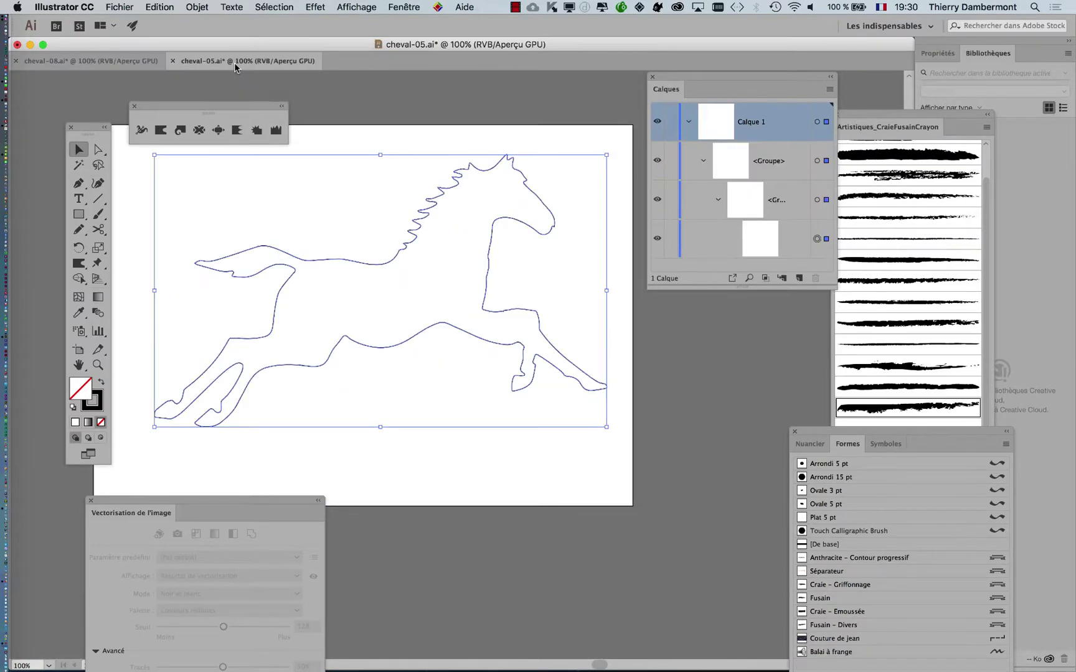
- Select the whole plain horse outline group in cheval-05.ai with the Selection tool and copy it
left_click(79, 150)
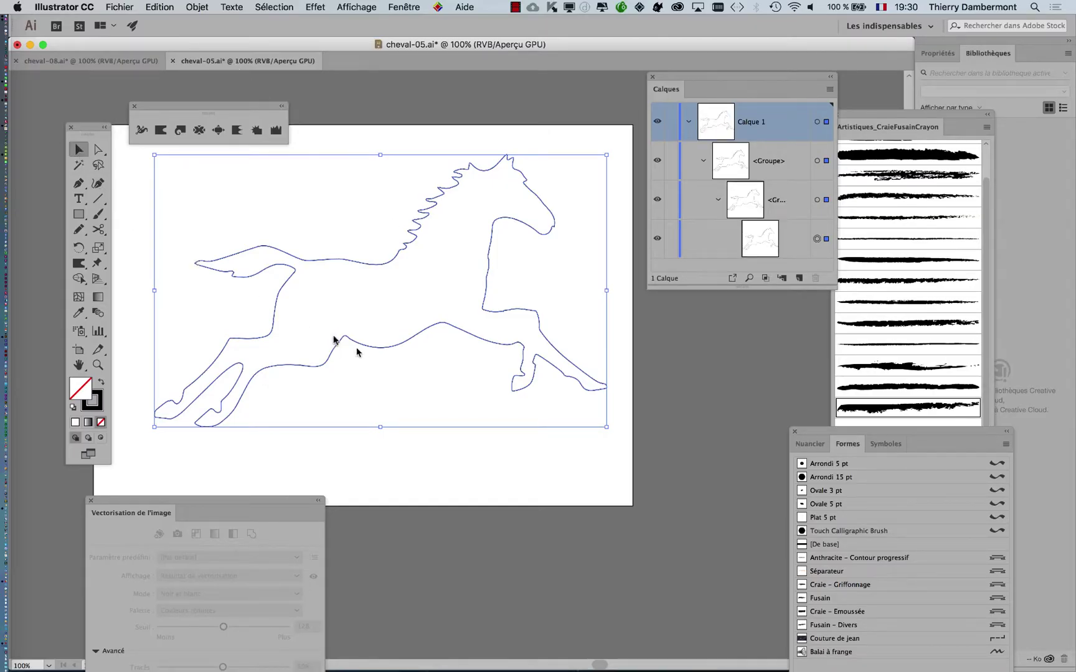
left_click(376, 347)
left_click(379, 349)
key("a")
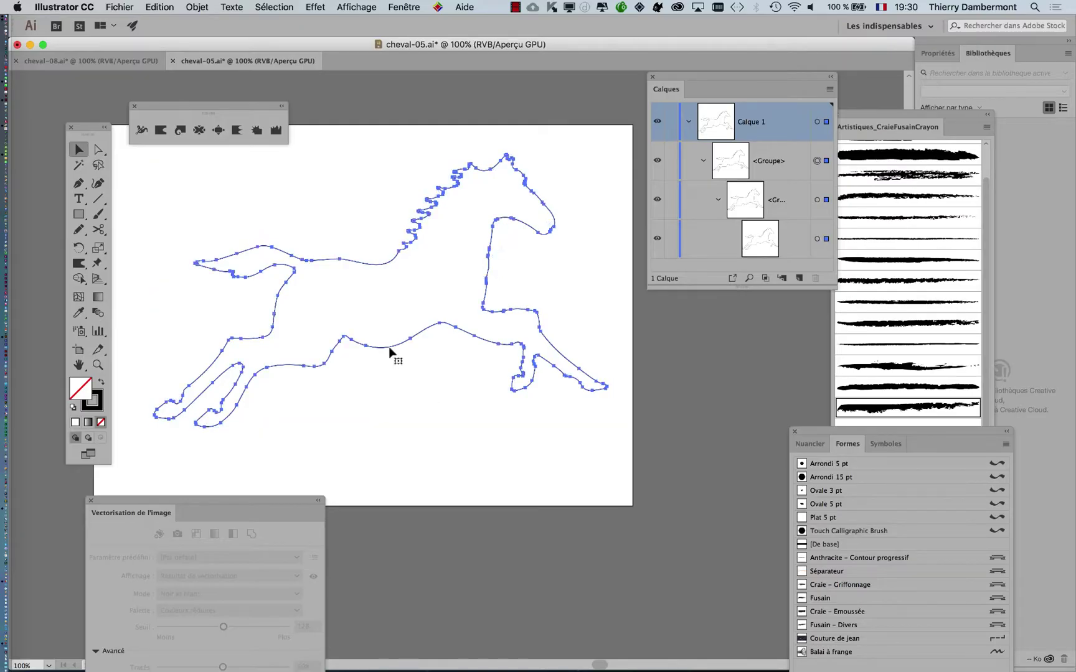
key("v")
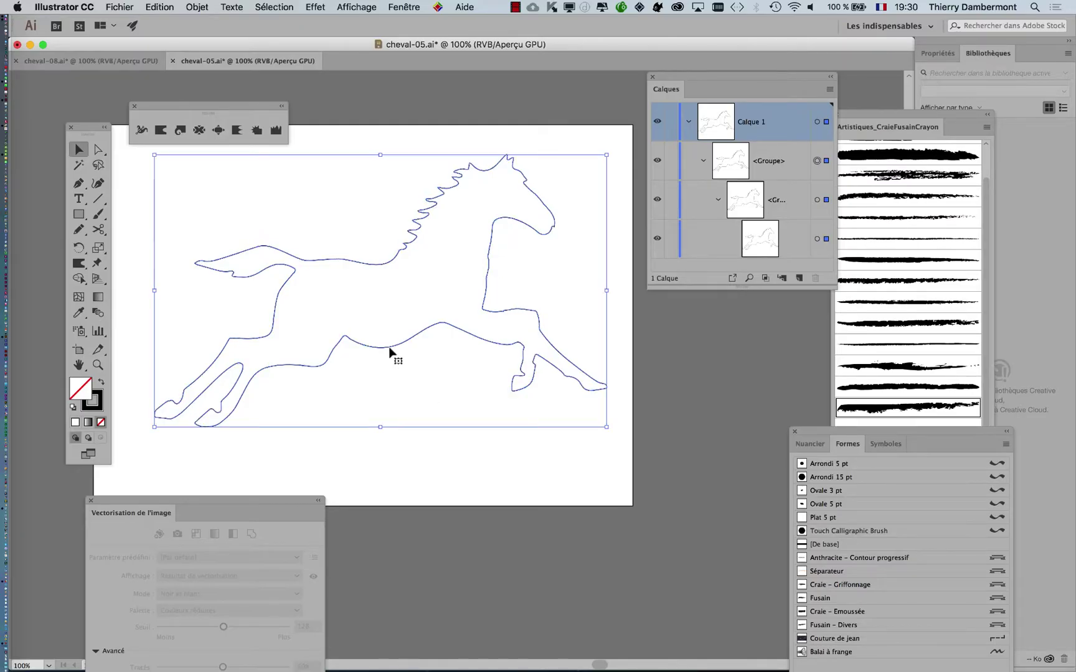
- Switch to cheval-08.ai and paste the copied horse outline in place (Coller sur place) on Calque 2
left_click(94, 61)
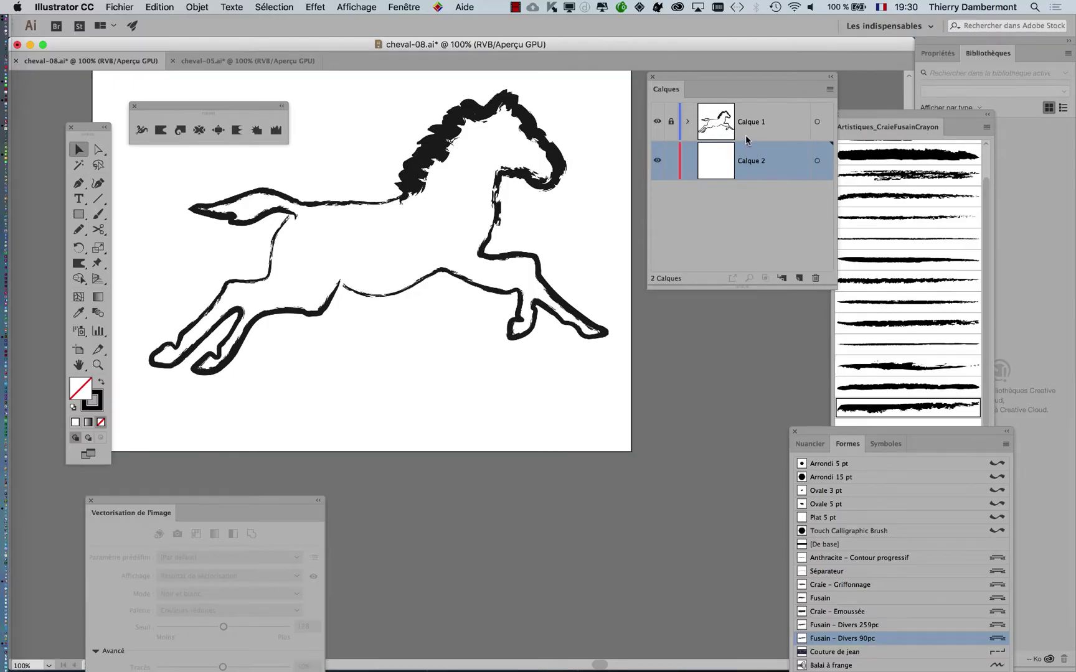
left_click(154, 5)
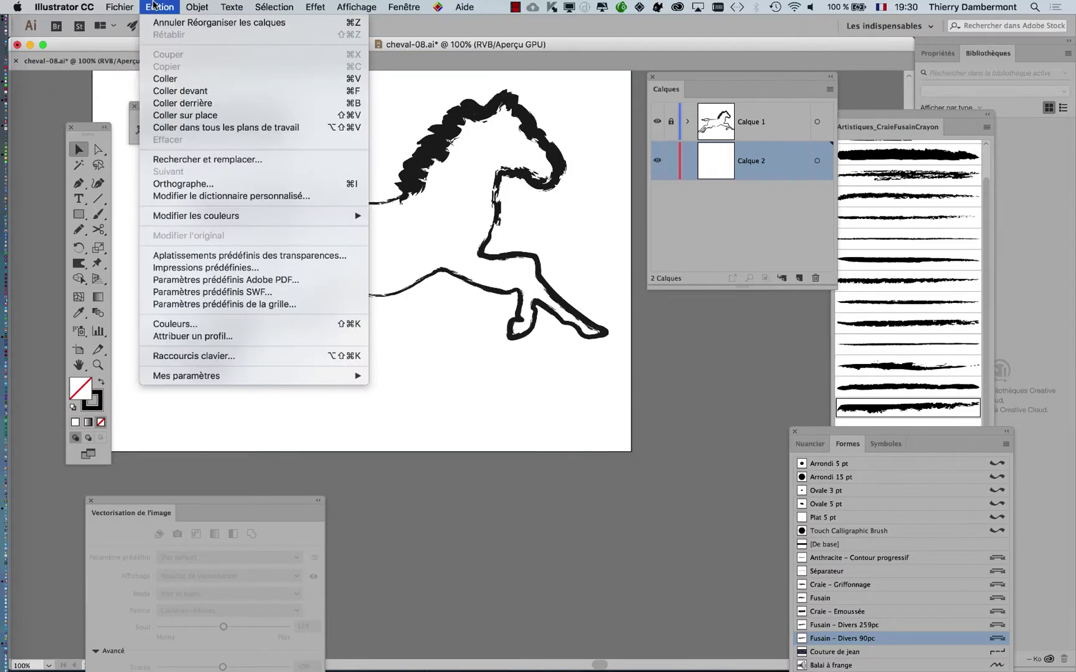
left_click(194, 115)
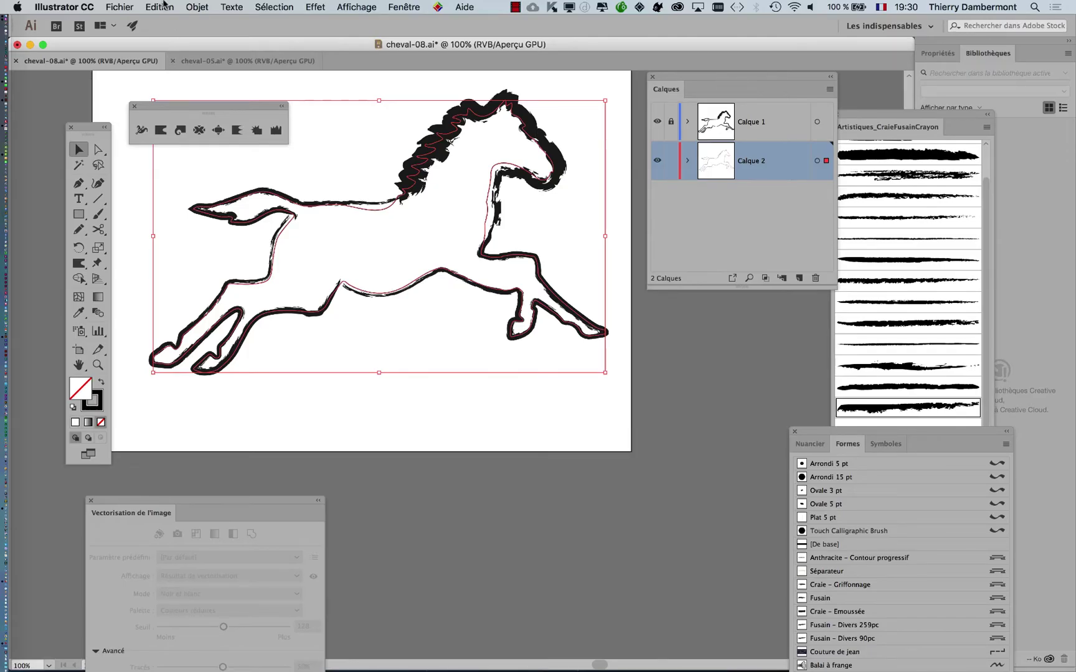
left_click(163, 5)
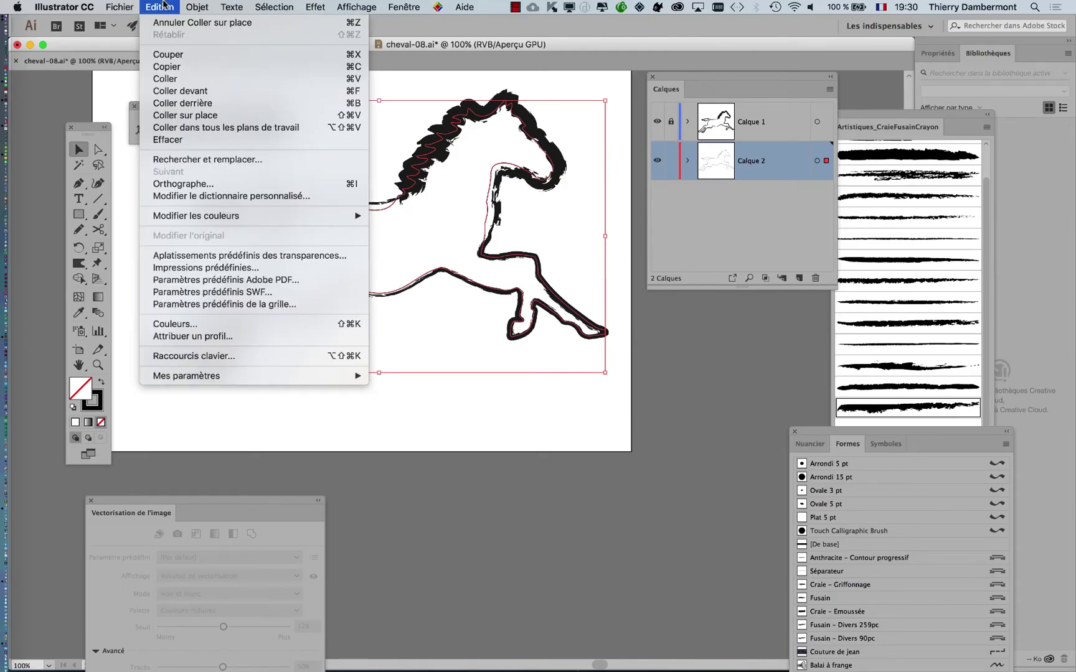